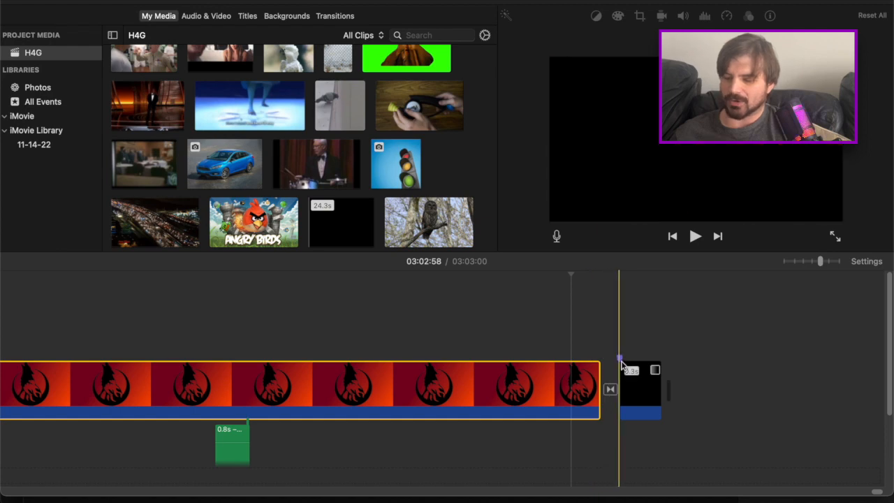
Extend the short black clip at the end of the timeline to about 10.1 hours
{"action": "left_click", "coordinate": [632, 387]}
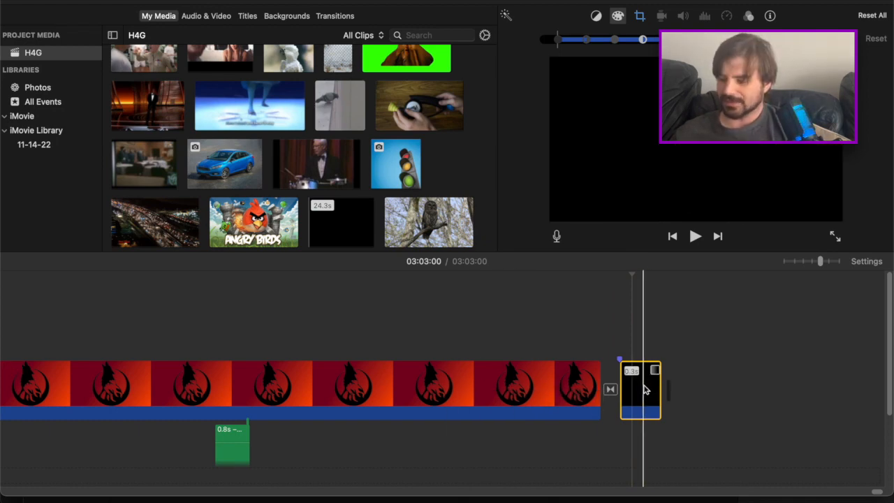
{"action": "left_click_drag", "start_coordinate": [630, 393], "coordinate": [682, 387]}
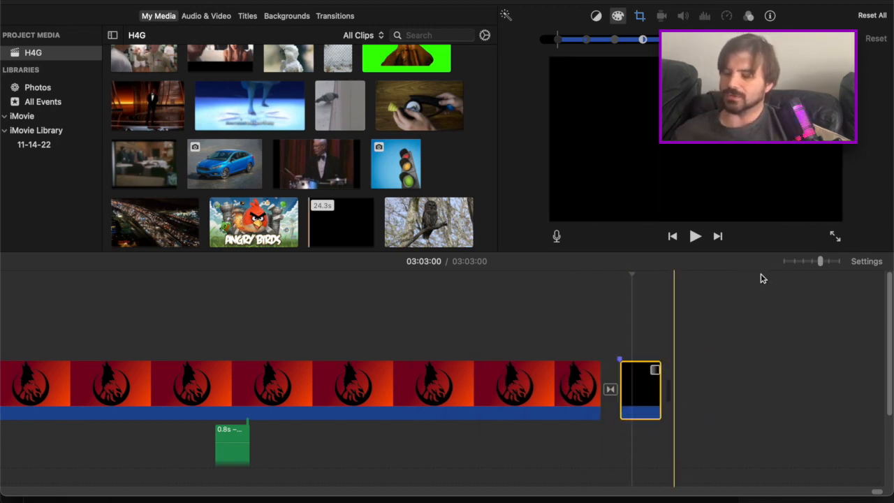
{"action": "left_click", "coordinate": [785, 261]}
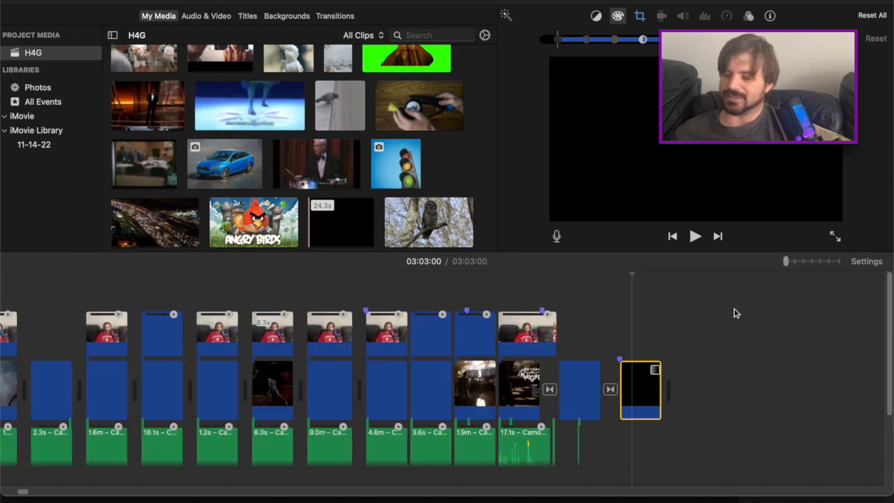
{"action": "left_click_drag", "start_coordinate": [659, 386], "coordinate": [891, 378]}
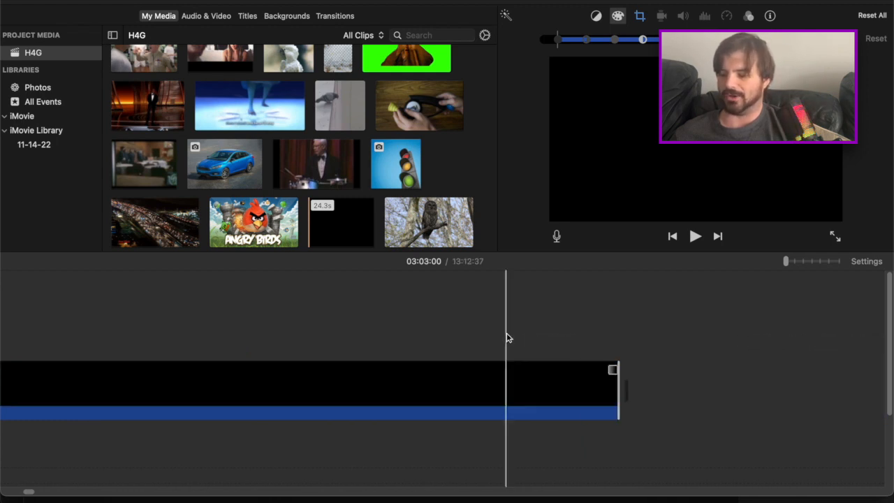
Play the black clip from its start at 03:03:00 and add a marker at about 03:03:33 during playback
{"action": "scroll", "coordinate": [588, 391], "scroll_direction": "left", "scroll_amount": 10}
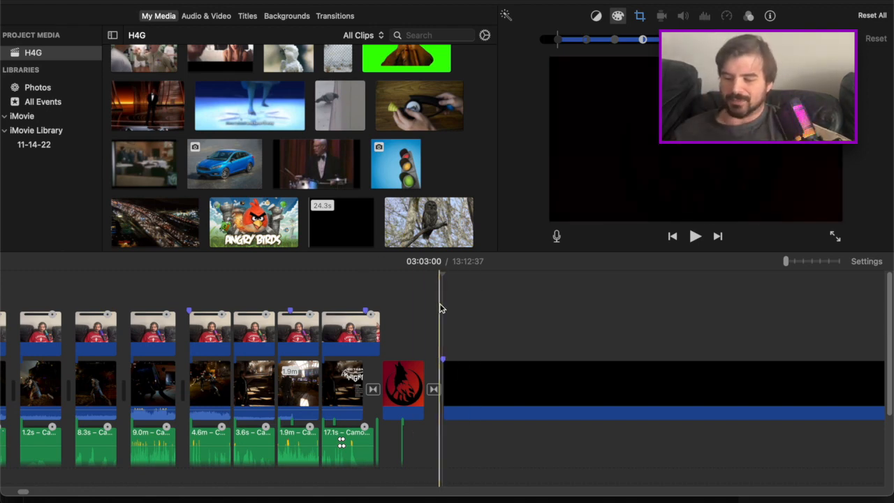
{"action": "key", "text": "space"}
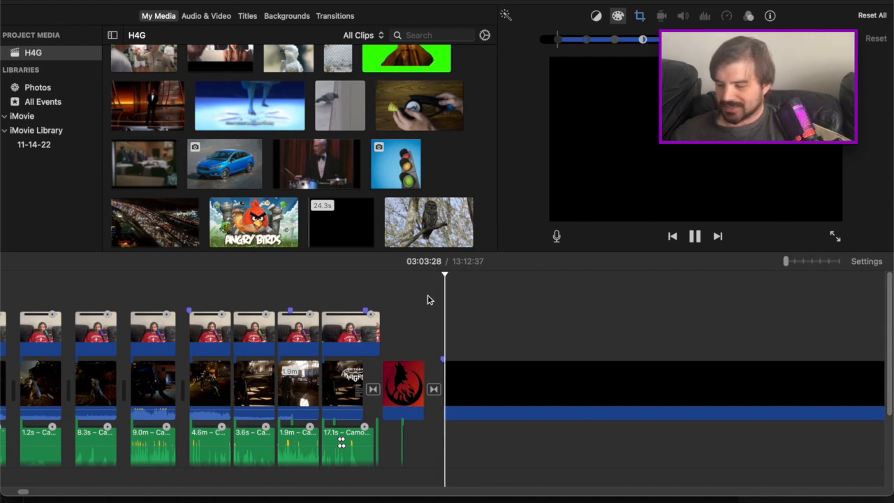
{"action": "key", "text": "super+plus"}
{"action": "key", "text": "super+plus"}
{"action": "key", "text": "super+plus"}
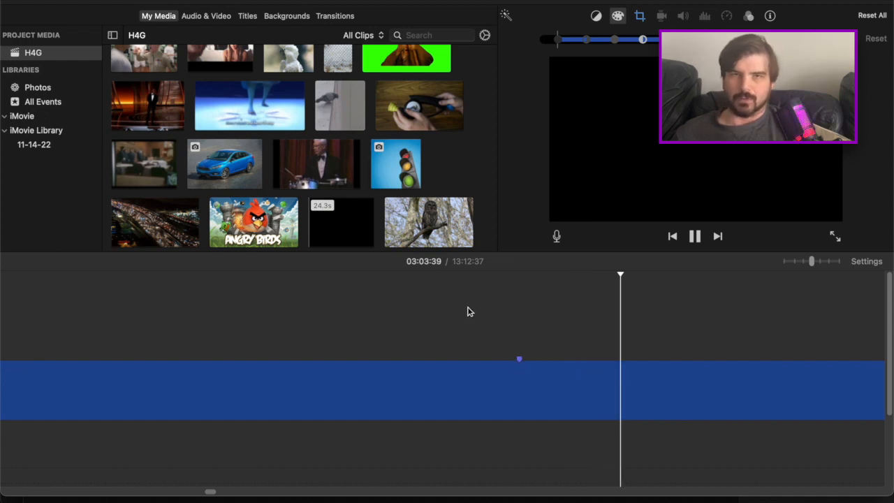
{"action": "key", "text": "space"}
Briefly play the timeline around the black clip and return the playhead to 03:03:00
{"action": "key", "text": "super+minus"}
{"action": "key", "text": "super+minus"}
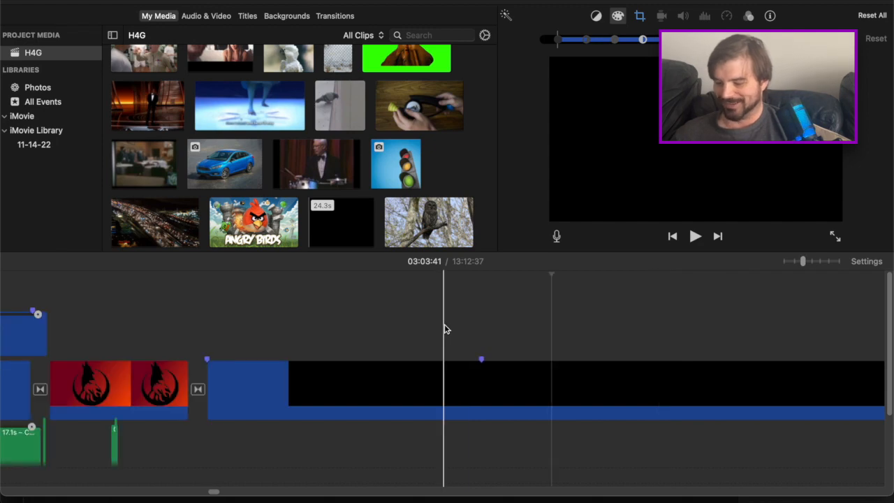
{"action": "key", "text": "super+minus"}
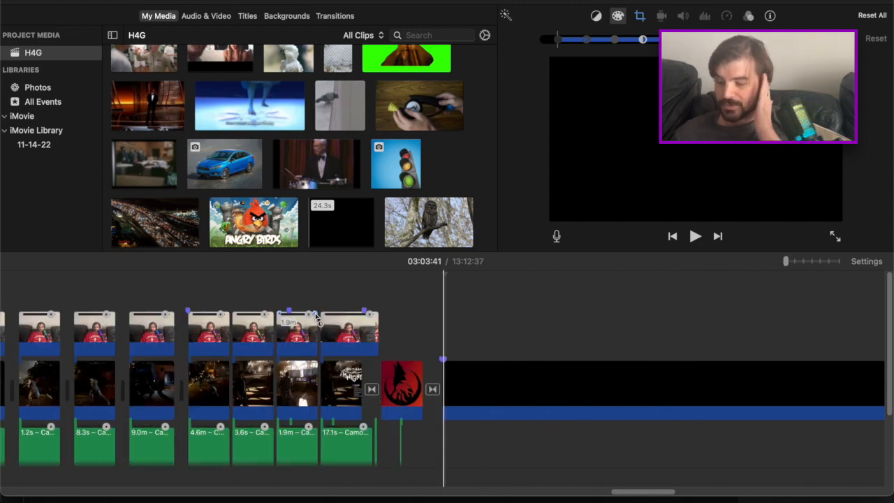
{"action": "key", "text": "space"}
{"action": "key", "text": "space"}
{"action": "left_click_drag", "start_coordinate": [446, 277], "coordinate": [442, 275]}
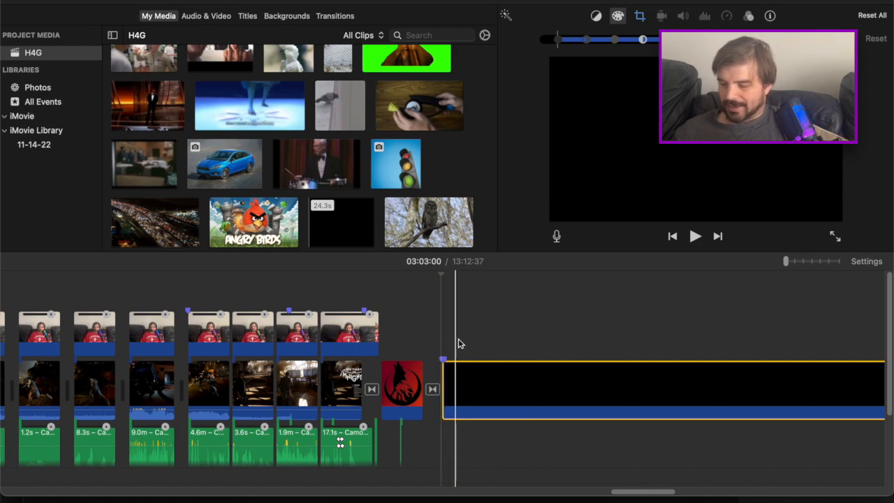
Place seven markers along the black clip between about 03:06 and 03:36
{"action": "key", "text": "m"}
{"action": "key", "text": "m"}
{"action": "key", "text": "m"}
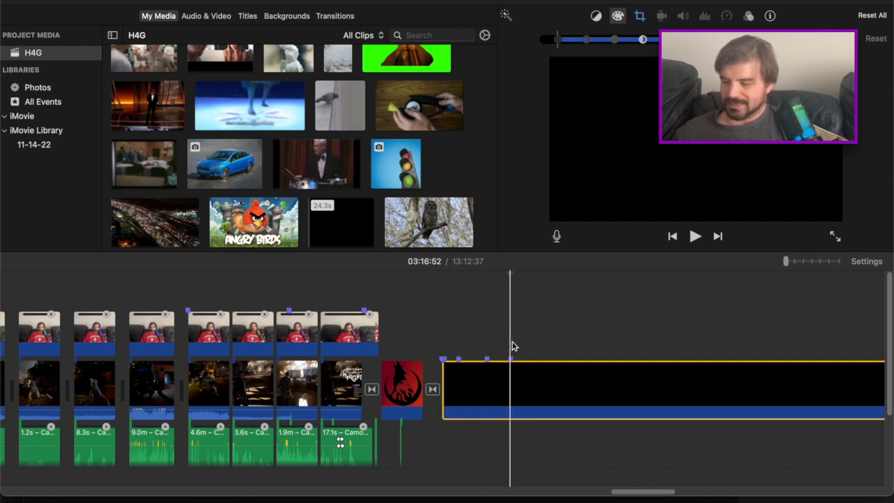
{"action": "key", "text": "m"}
{"action": "key", "text": "m"}
{"action": "key", "text": "m"}
{"action": "key", "text": "m"}
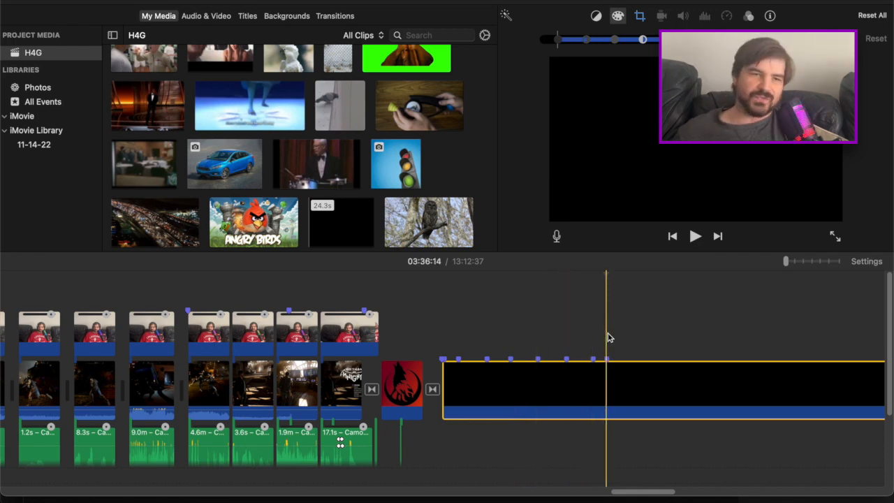
{"action": "key", "text": "space"}
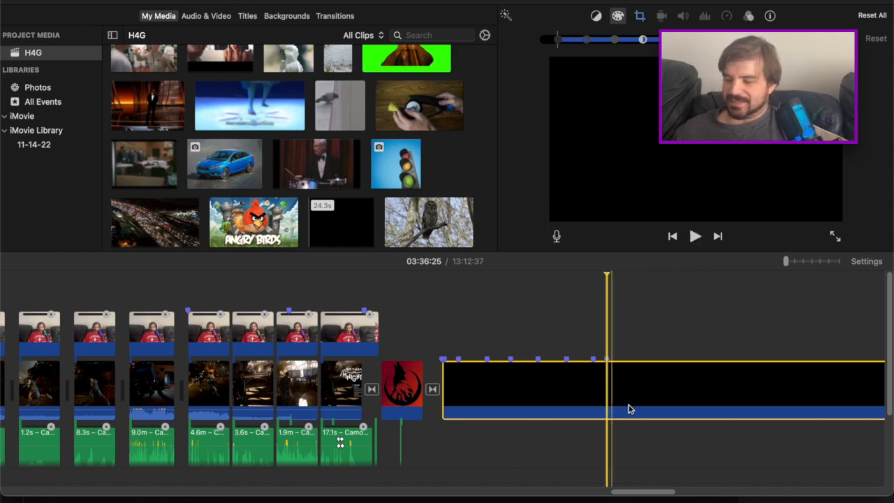
Copy the last webcam clip and paste it above the black clip at about 03:03:33
{"action": "left_click", "coordinate": [350, 337]}
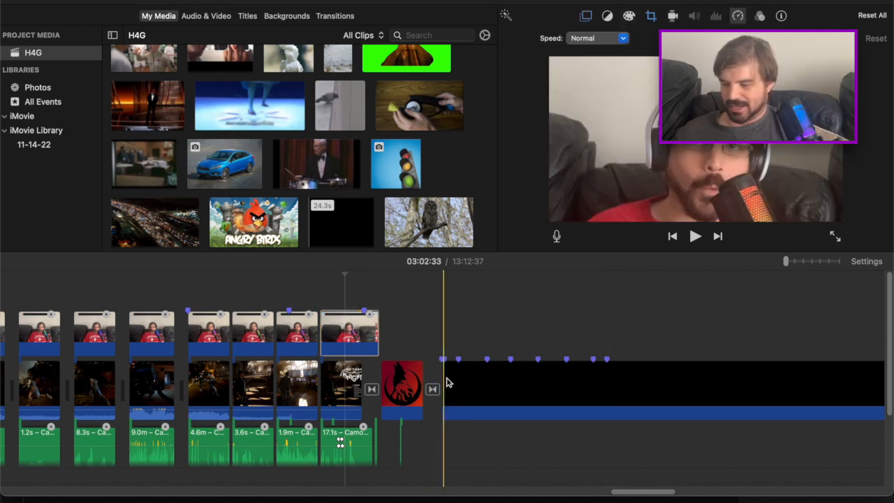
{"action": "left_click", "coordinate": [451, 329]}
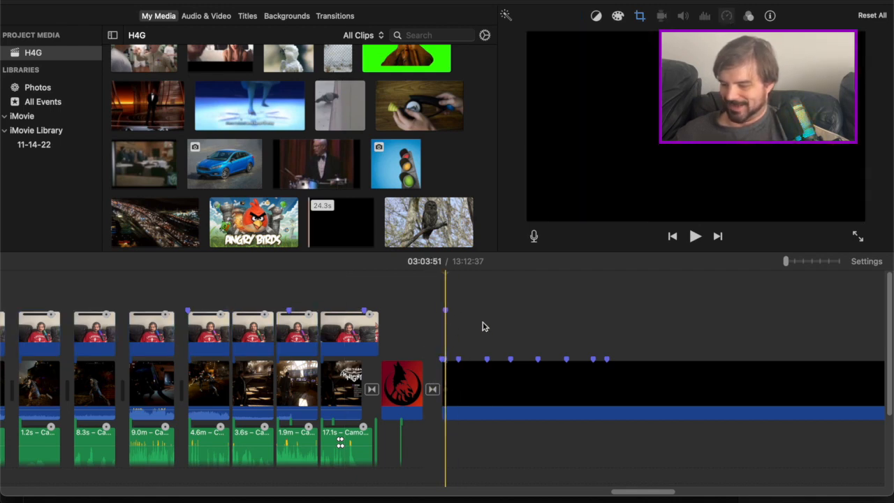
{"action": "left_click", "coordinate": [839, 263]}
{"action": "left_click", "coordinate": [345, 342]}
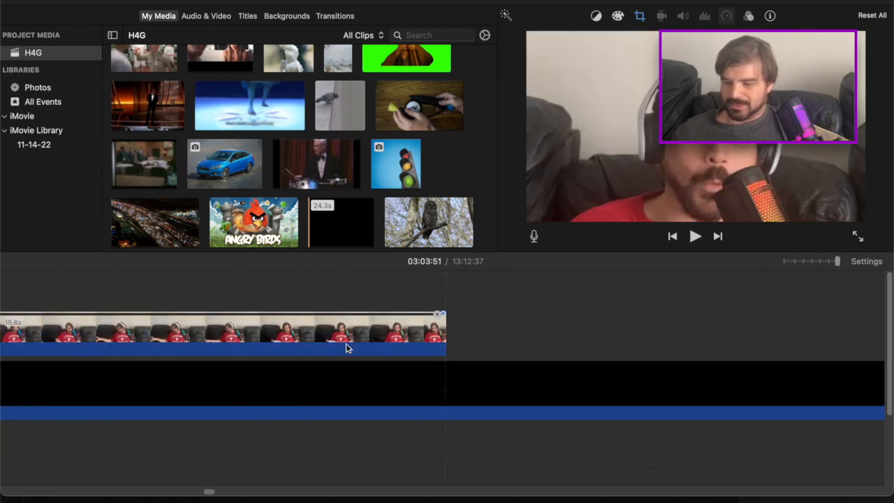
{"action": "key", "text": "Delete"}
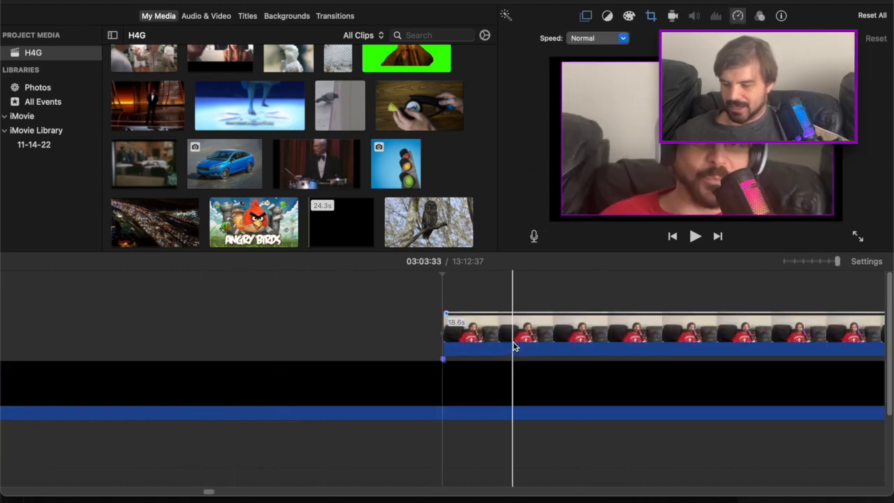
Move the pasted webcam clip earlier so it begins at the start of the black clip
{"action": "left_click", "coordinate": [513, 341]}
{"action": "left_click_drag", "start_coordinate": [473, 275], "coordinate": [378, 331]}
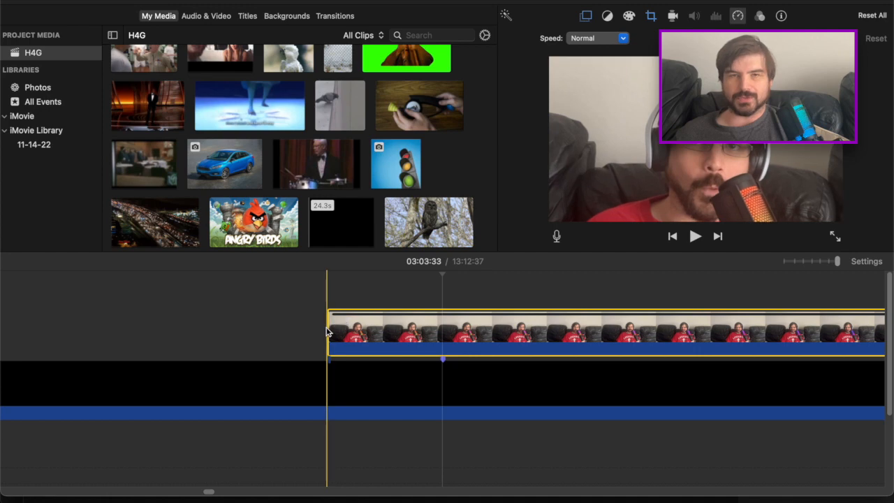
{"action": "key", "text": "super+minus"}
{"action": "key", "text": "super+minus"}
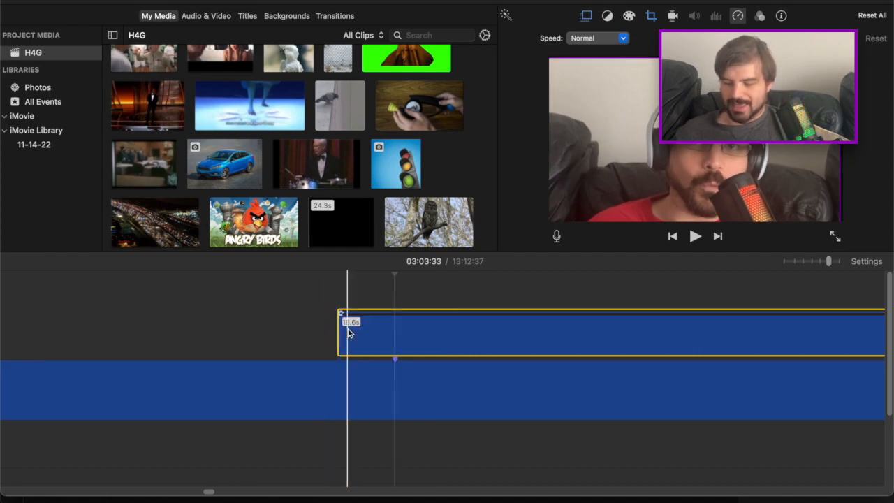
{"action": "key", "text": "super+minus"}
{"action": "key", "text": "super+minus"}
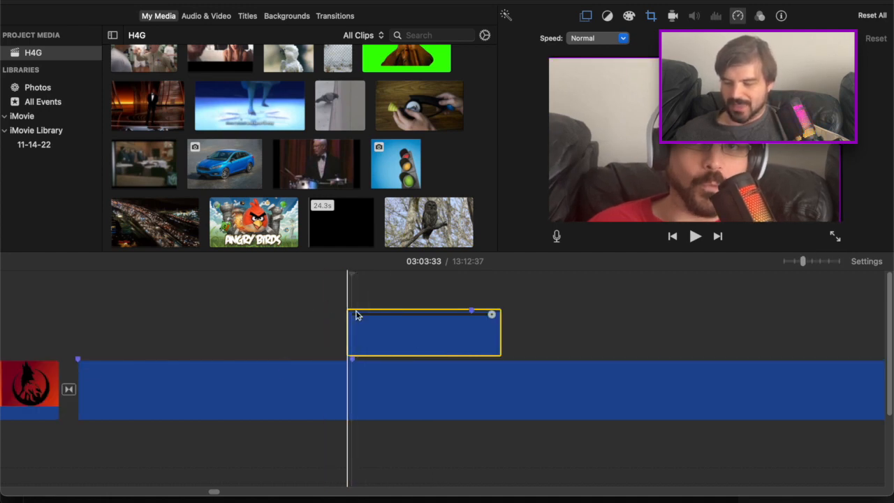
{"action": "left_click_drag", "start_coordinate": [374, 296], "coordinate": [120, 332]}
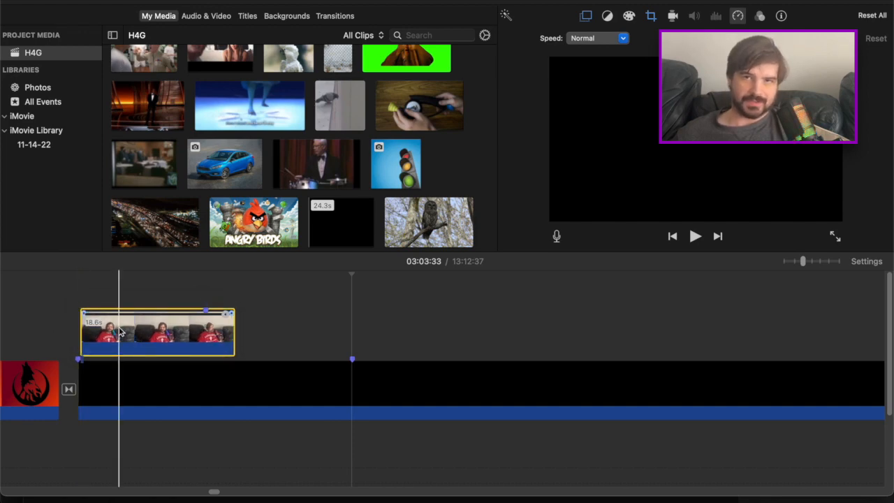
{"action": "right_click", "coordinate": [216, 331]}
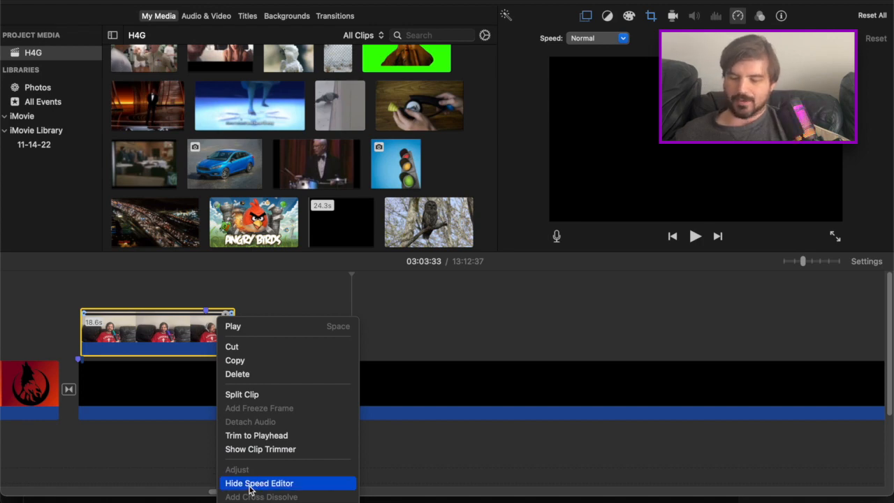
{"action": "left_click", "coordinate": [488, 329]}
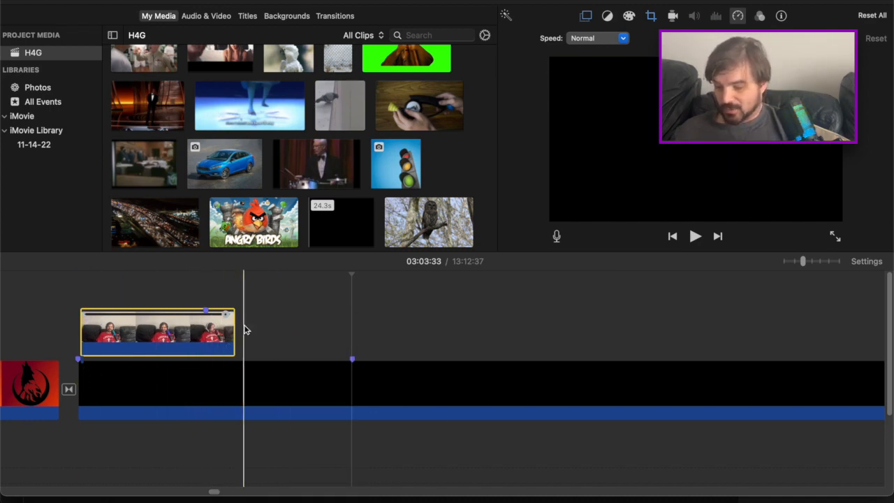
Select the black clip and add a marker near its end at 12:54:45
{"action": "key", "text": "Down"}
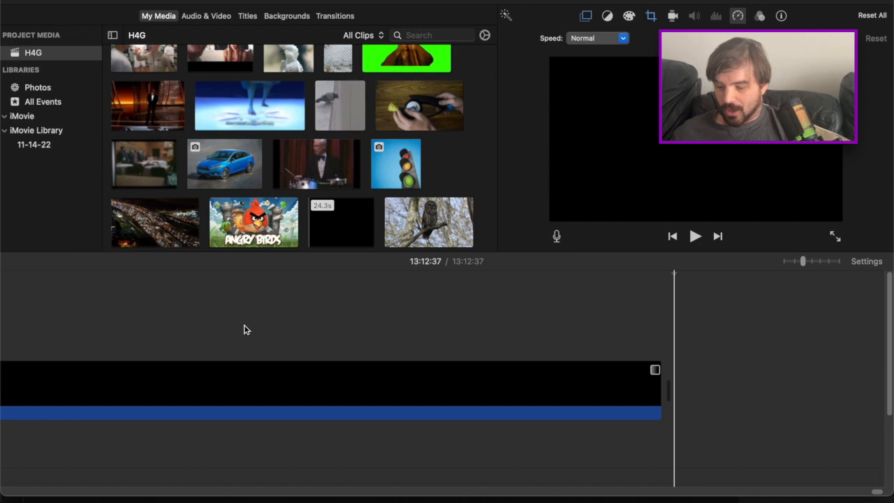
{"action": "key", "text": "super+minus"}
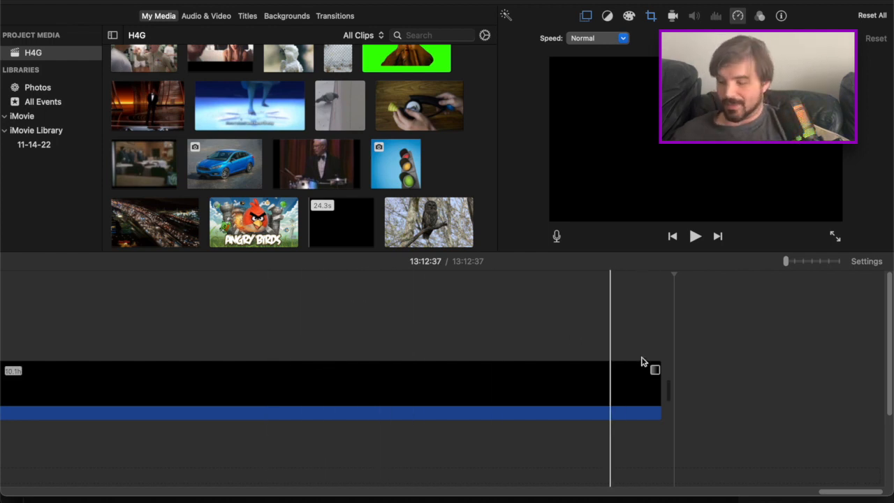
{"action": "left_click", "coordinate": [595, 343]}
{"action": "left_click", "coordinate": [573, 373]}
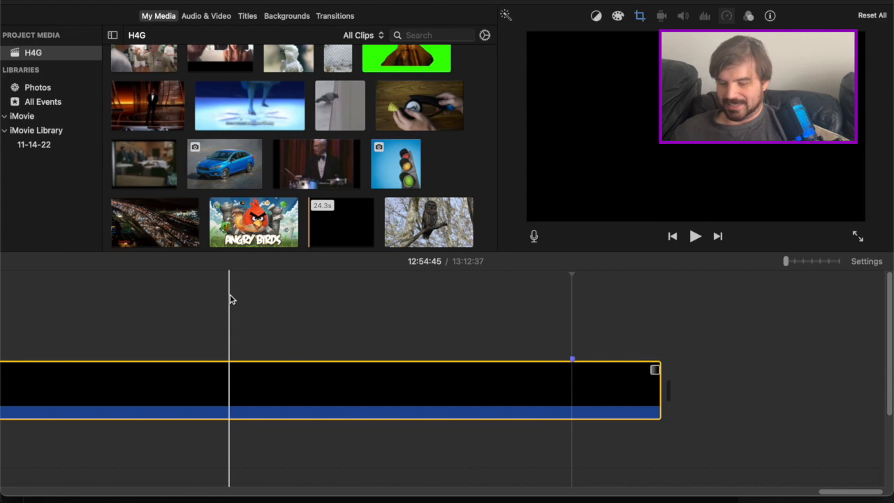
Return to the pasted webcam clip at the black clip's start and add markers at its beginning and end
{"action": "key", "text": "Up"}
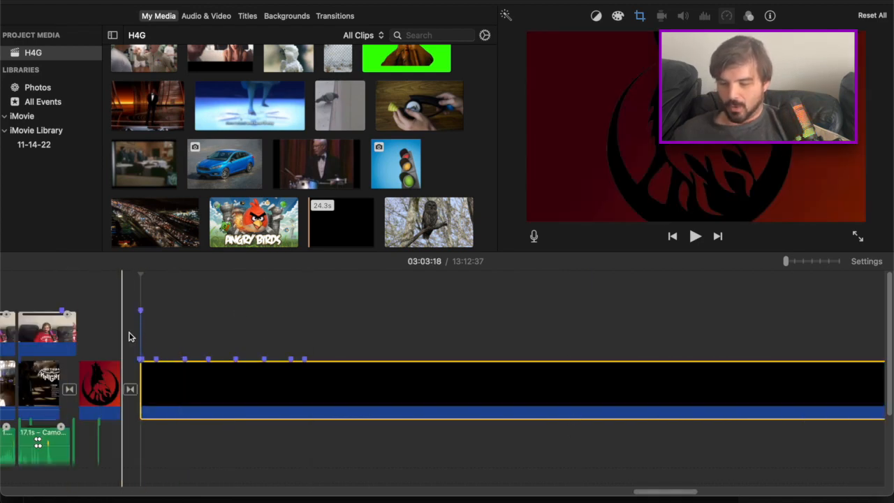
{"action": "left_click", "coordinate": [148, 339]}
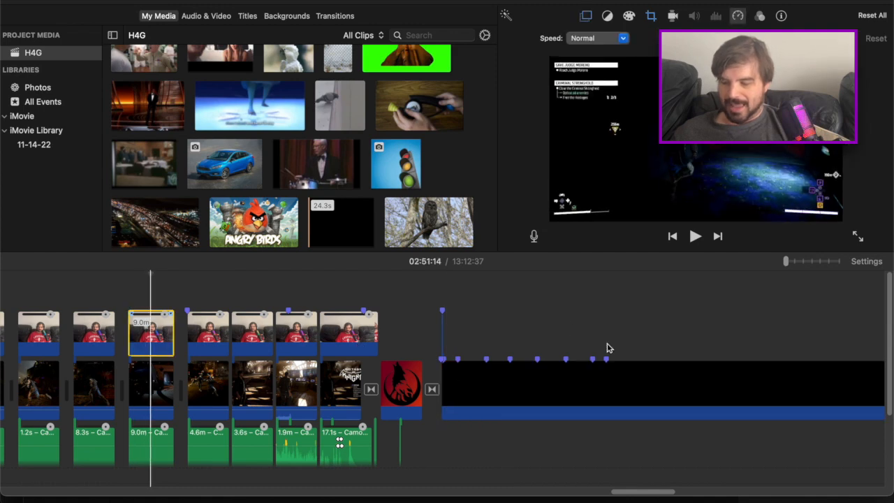
{"action": "left_click", "coordinate": [449, 326]}
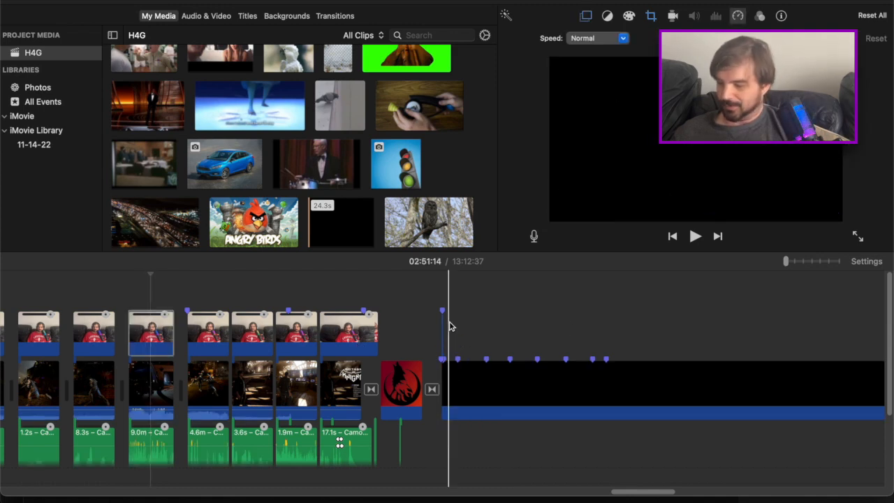
{"action": "key", "text": "super+plus"}
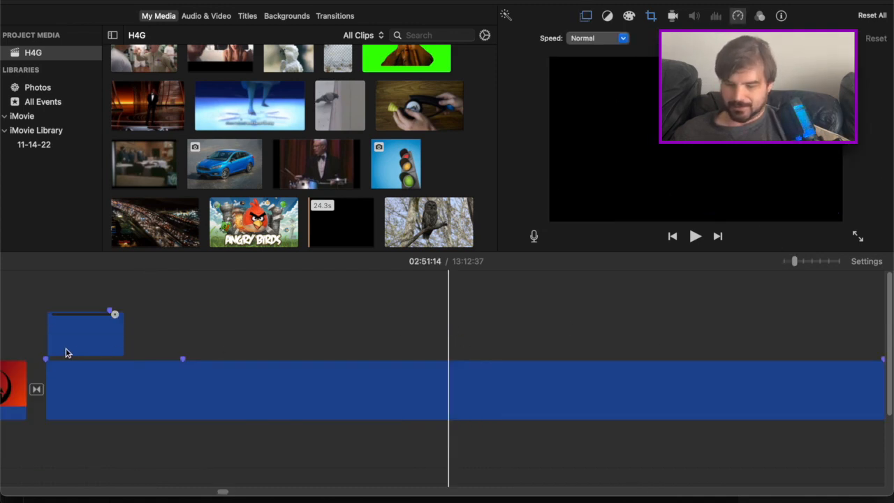
{"action": "key", "text": "super+plus"}
{"action": "key", "text": "super+plus"}
{"action": "key", "text": "super+plus"}
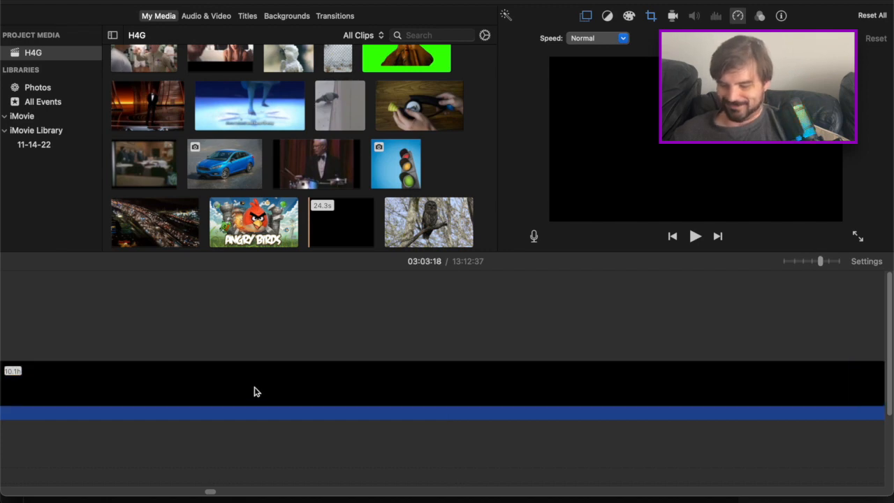
{"action": "key", "text": "Down"}
{"action": "key", "text": "Down"}
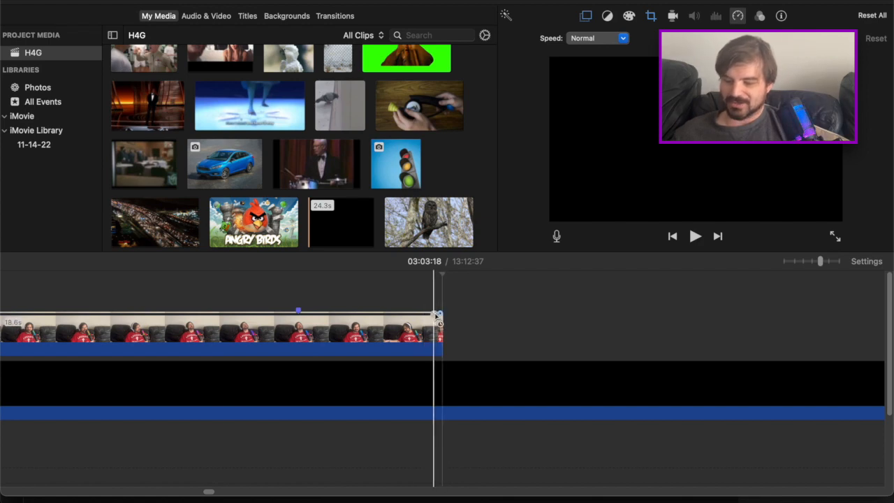
{"action": "left_click", "coordinate": [438, 315]}
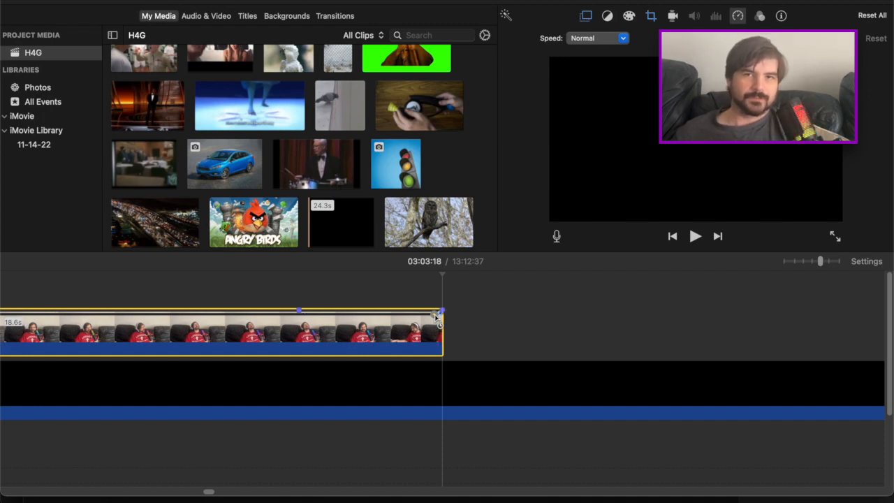
Slow the pasted webcam clip to 88% speed, stretching it to 21.0 seconds
{"action": "left_click_drag", "start_coordinate": [439, 311], "coordinate": [532, 314]}
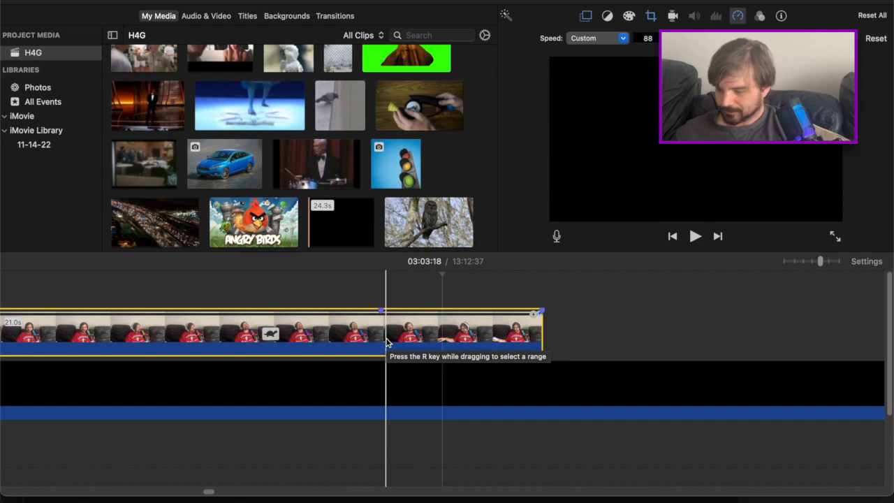
{"action": "key", "text": "super+minus"}
{"action": "key", "text": "super+minus"}
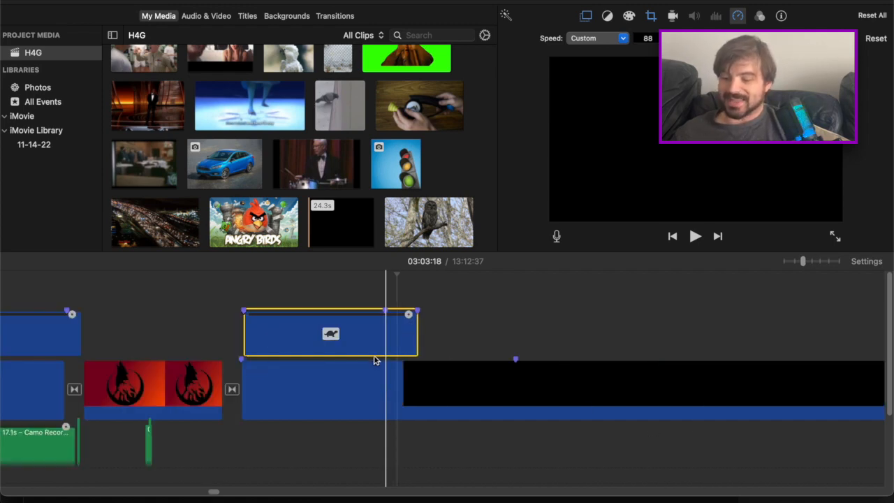
Step the playhead back through the black clip's markers to the start of the black clip at 03:03:00
{"action": "key", "text": "super+minus"}
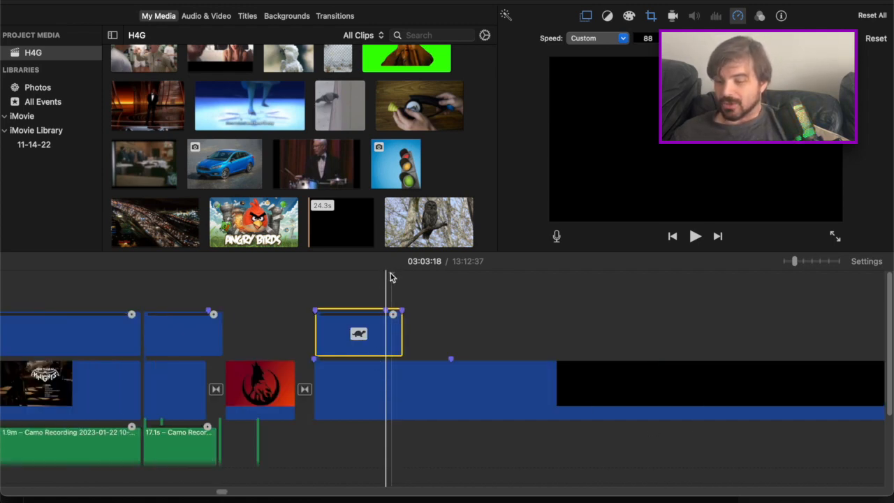
{"action": "key", "text": "super+minus"}
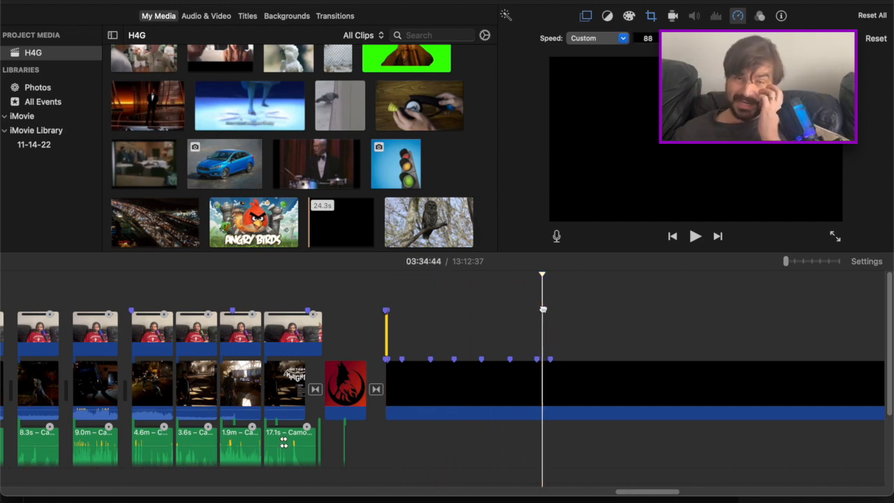
{"action": "left_click", "coordinate": [477, 314]}
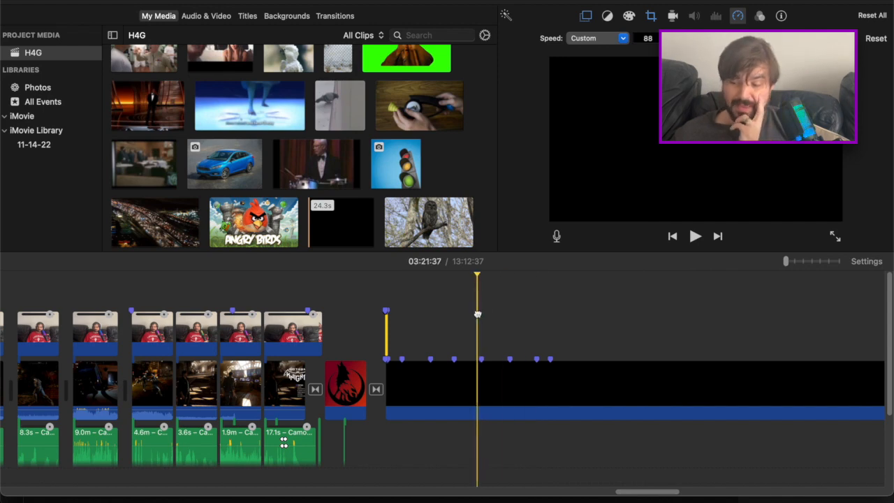
{"action": "left_click", "coordinate": [455, 312]}
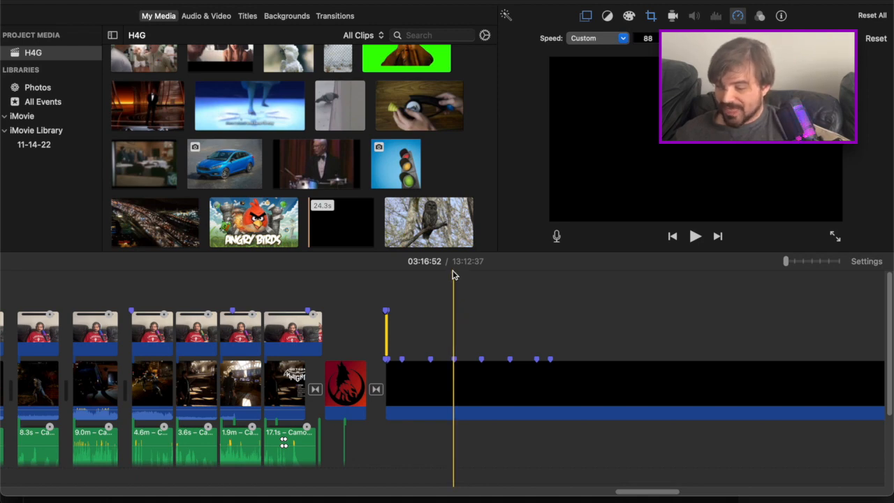
{"action": "left_click_drag", "start_coordinate": [451, 273], "coordinate": [390, 323]}
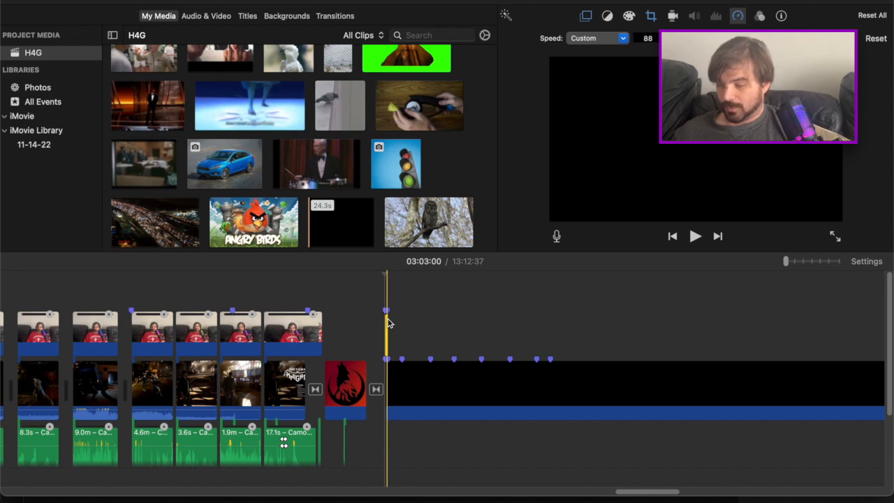
Move the slowed webcam clip later along the black clip and mark its middle in line with the black clip's marker
{"action": "key", "text": "super+plus"}
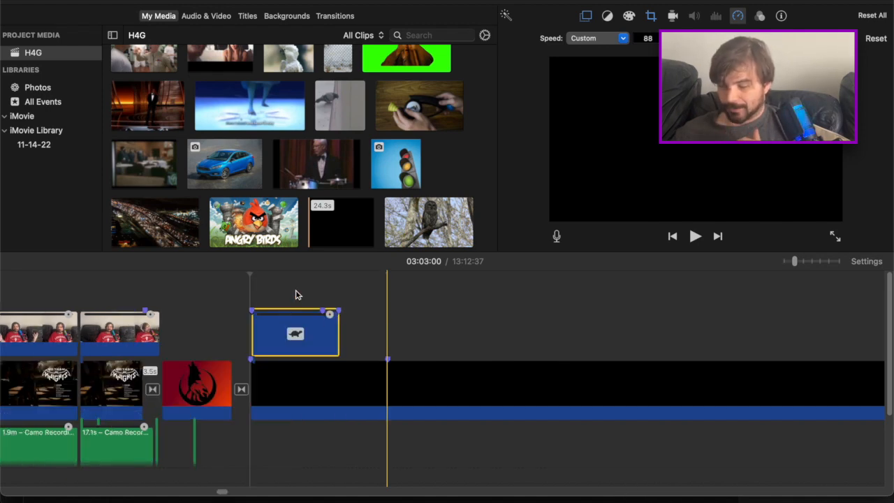
{"action": "key", "text": "super+plus"}
{"action": "key", "text": "super+plus"}
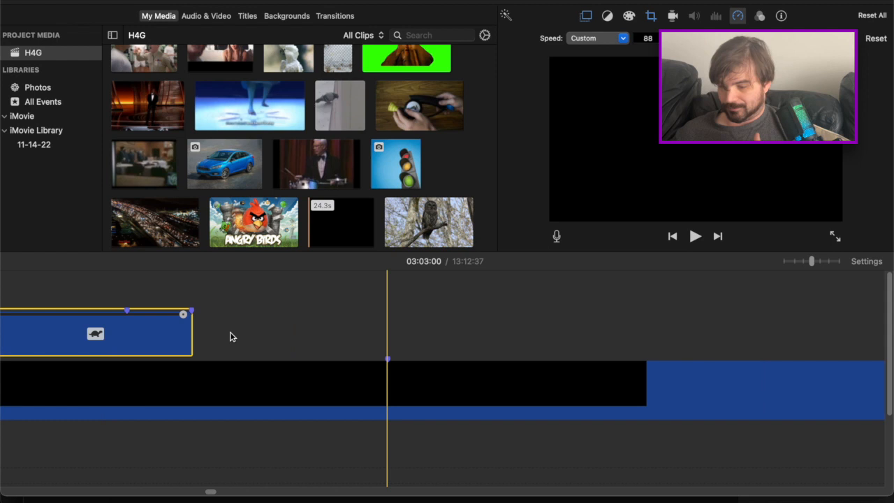
{"action": "left_click", "coordinate": [232, 336]}
{"action": "left_click_drag", "start_coordinate": [143, 338], "coordinate": [209, 312]}
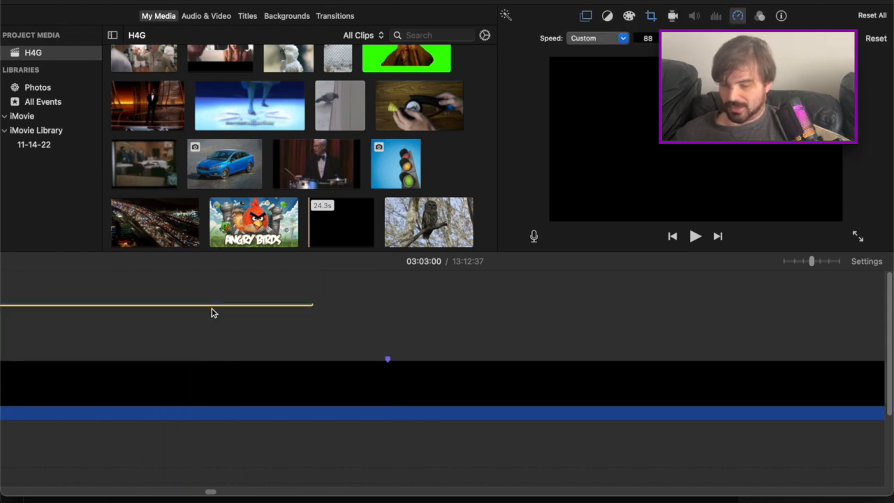
{"action": "left_click", "coordinate": [175, 328]}
{"action": "left_click_drag", "start_coordinate": [279, 312], "coordinate": [424, 323]}
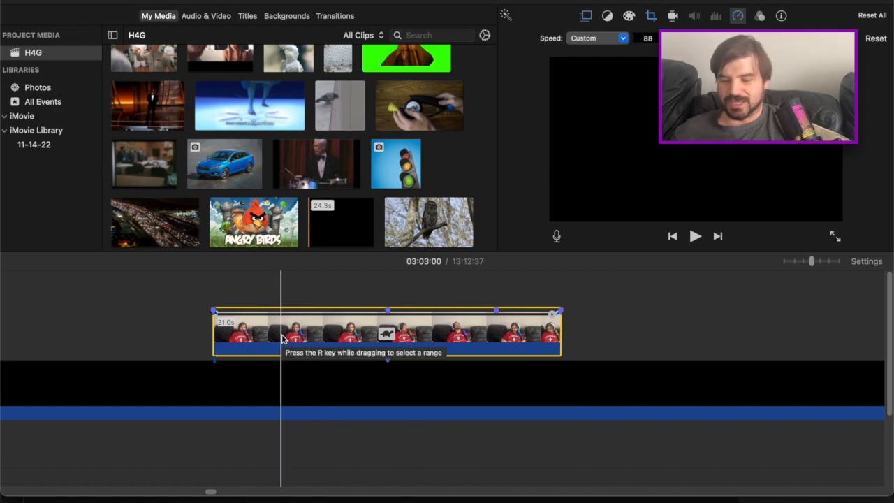
Move the slowed webcam clip earlier so it begins above the red logo clip
{"action": "scroll", "coordinate": [282, 338], "scroll_direction": "left", "scroll_amount": 10}
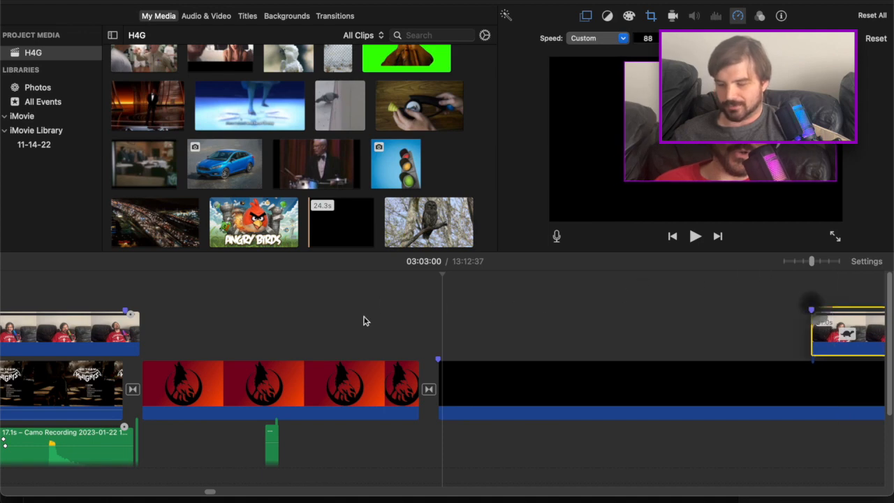
{"action": "left_click_drag", "start_coordinate": [102, 345], "coordinate": [202, 331]}
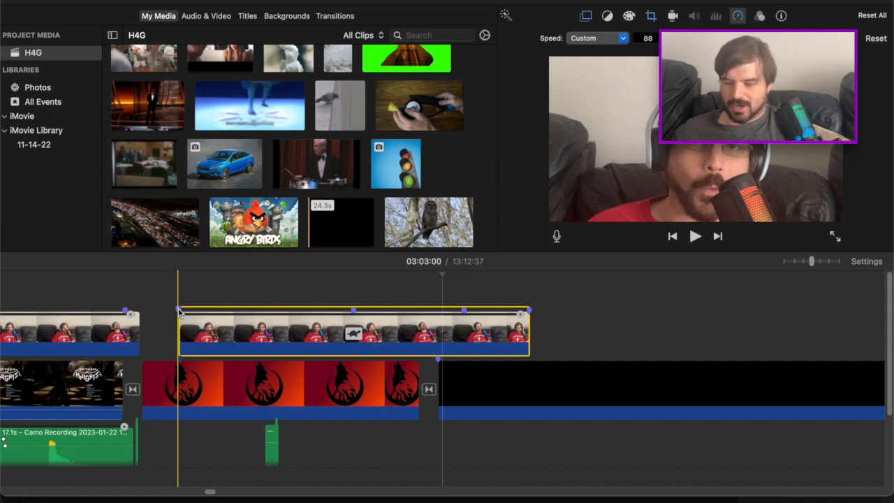
{"action": "left_click_drag", "start_coordinate": [179, 310], "coordinate": [183, 314]}
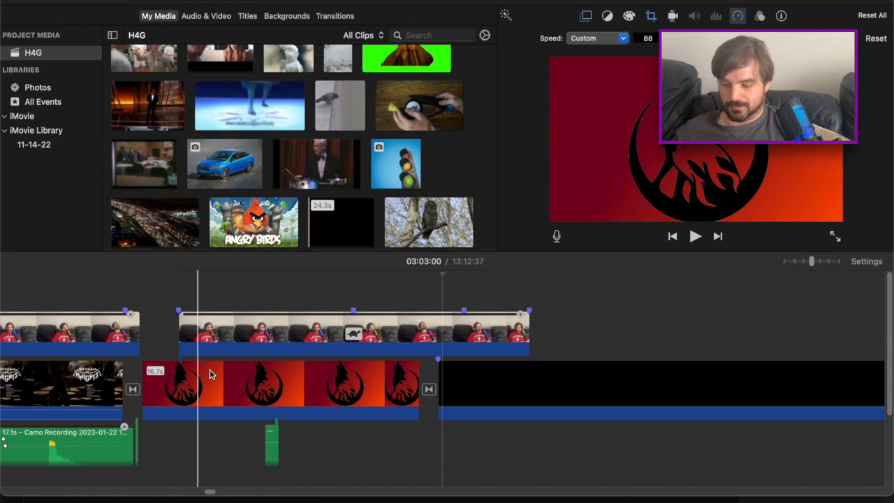
{"action": "left_click", "coordinate": [195, 380]}
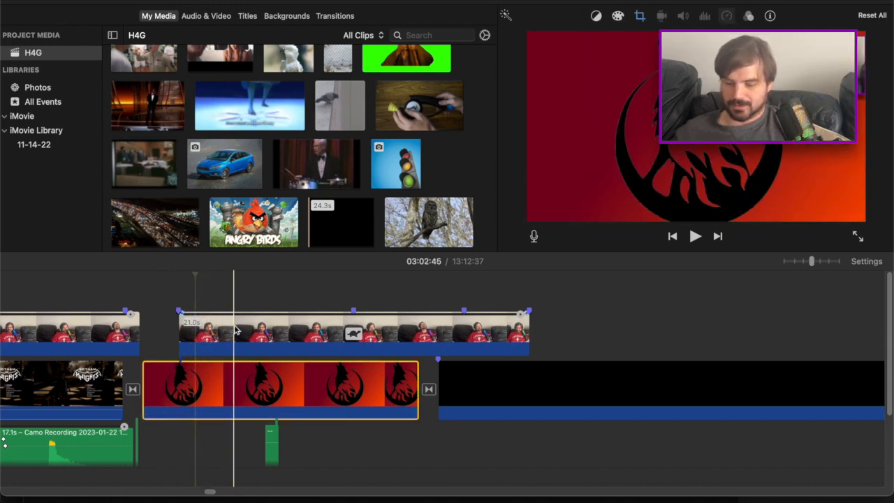
Shift the webcam clip slightly earlier over the red logo clip and slow it to 84% speed, stretching it to 22.3 seconds
{"action": "left_click", "coordinate": [235, 328]}
{"action": "left_click_drag", "start_coordinate": [190, 321], "coordinate": [182, 319]}
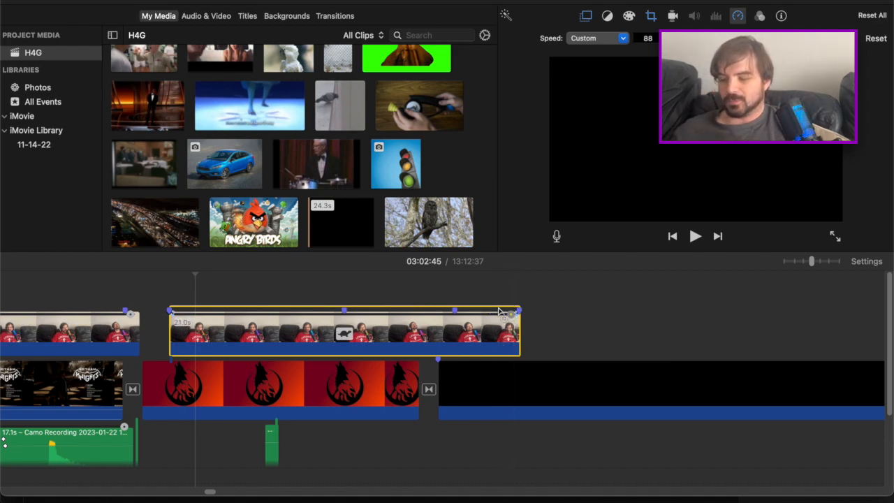
{"action": "left_click_drag", "start_coordinate": [518, 310], "coordinate": [531, 324]}
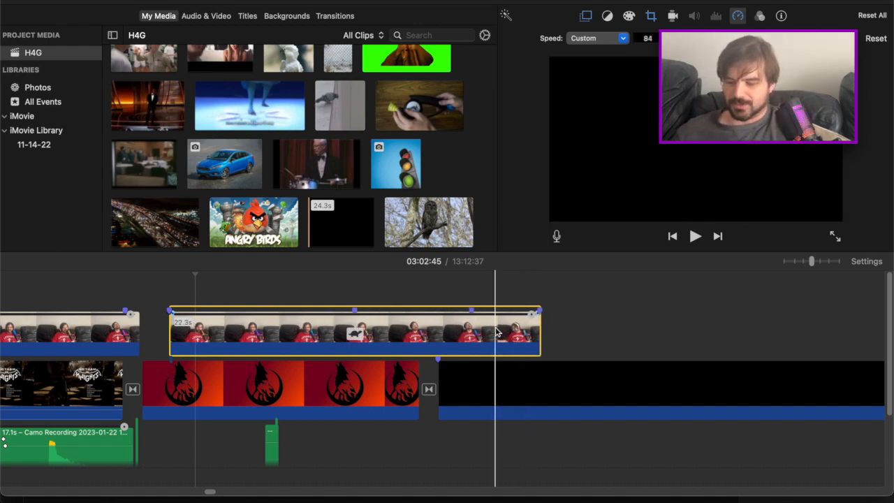
{"action": "left_click", "coordinate": [496, 333]}
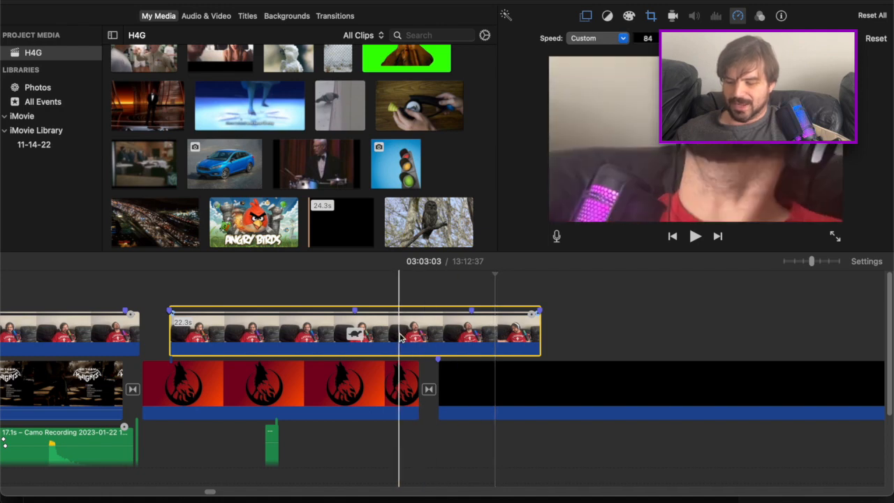
Examine the editing commands available for the slowed webcam clip and for the 17.1-second Camo Recording audio clip
{"action": "right_click", "coordinate": [400, 338]}
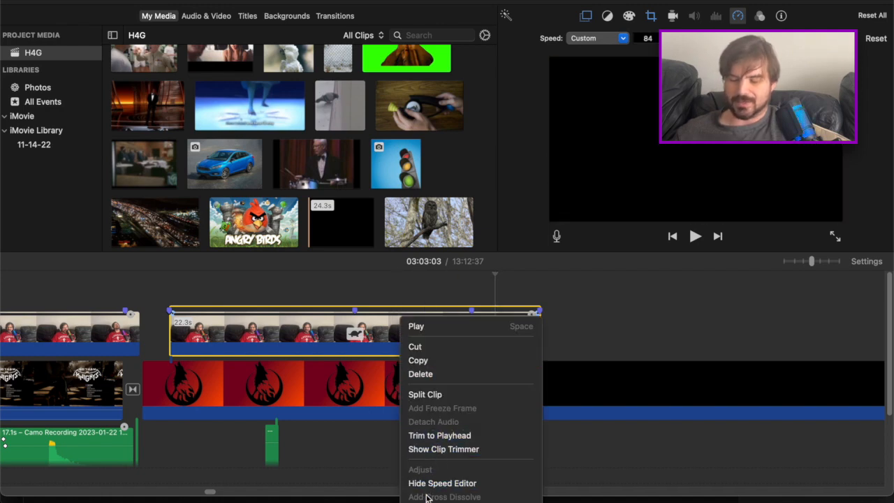
{"action": "left_click", "coordinate": [312, 322]}
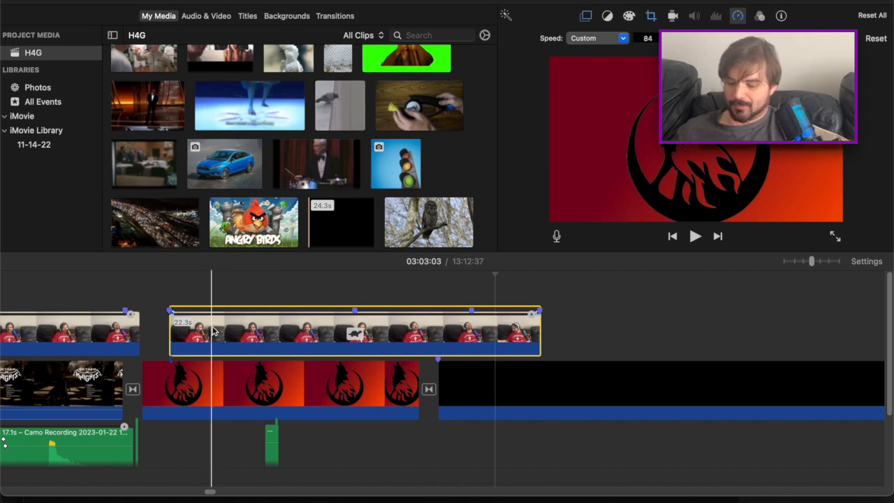
{"action": "right_click", "coordinate": [213, 331]}
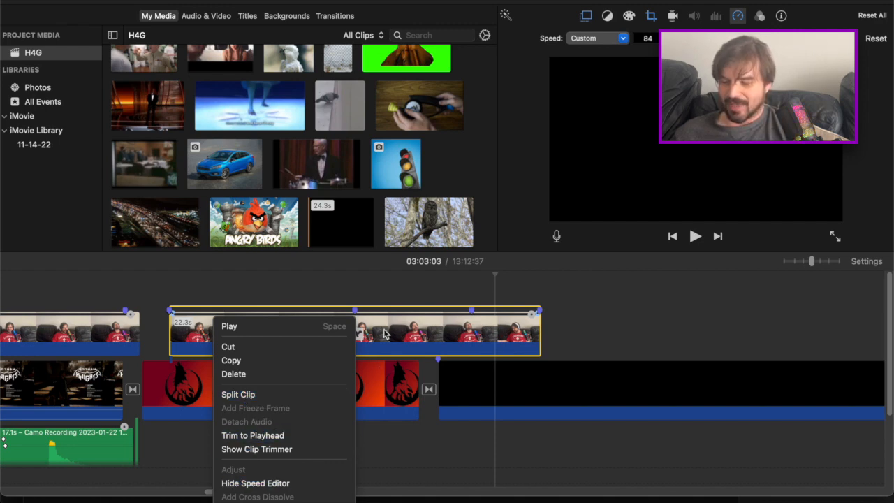
{"action": "left_click", "coordinate": [293, 328]}
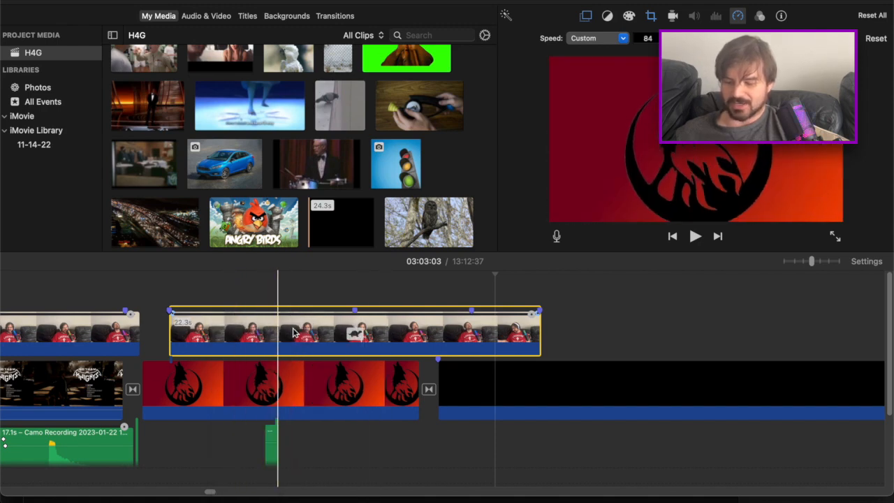
{"action": "scroll", "coordinate": [194, 371], "scroll_direction": "down", "scroll_amount": 2}
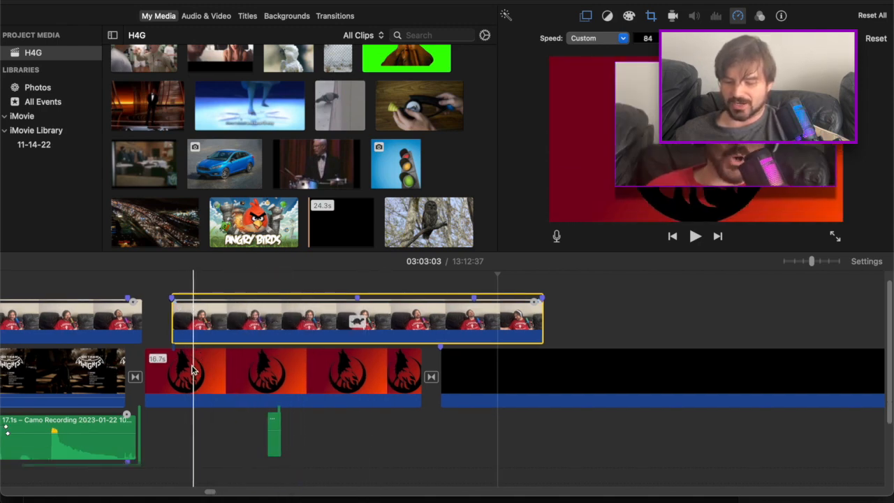
{"action": "scroll", "coordinate": [202, 349], "scroll_direction": "down", "scroll_amount": 5}
{"action": "scroll", "coordinate": [104, 328], "scroll_direction": "up", "scroll_amount": 1}
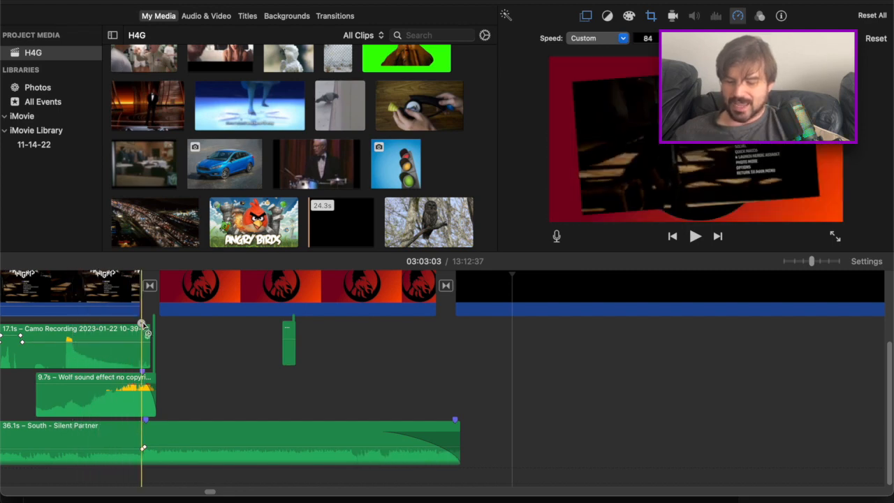
{"action": "right_click", "coordinate": [115, 347]}
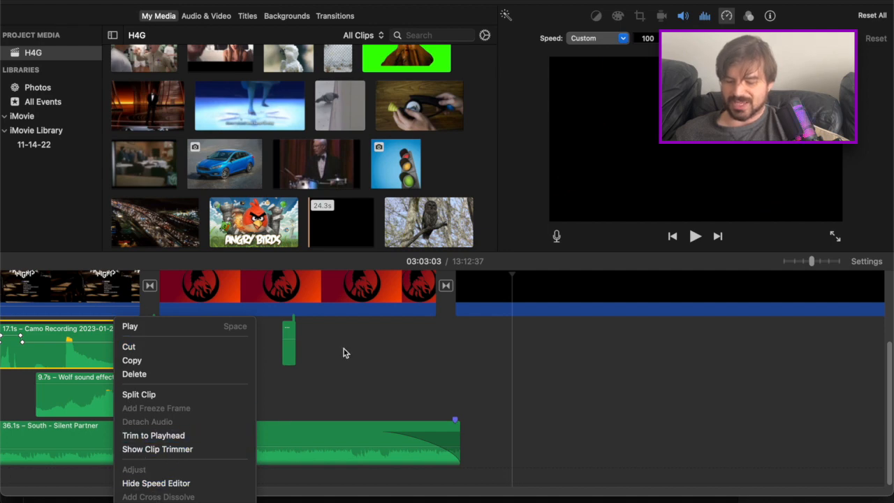
{"action": "left_click", "coordinate": [392, 364]}
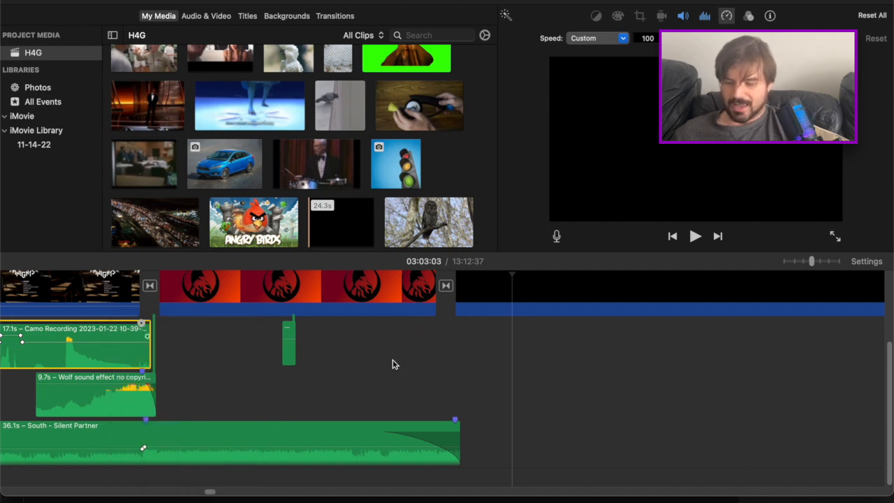
{"action": "scroll", "coordinate": [392, 364], "scroll_direction": "up", "scroll_amount": 3}
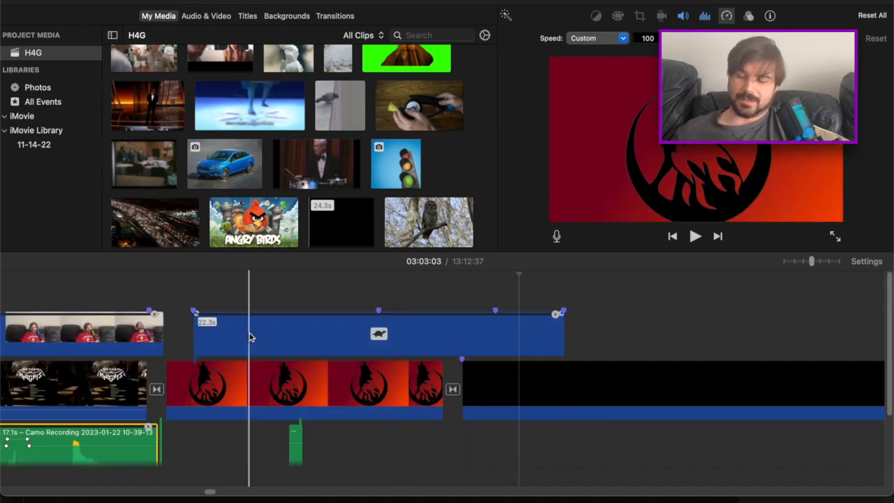
{"action": "scroll", "coordinate": [214, 395], "scroll_direction": "left", "scroll_amount": 1}
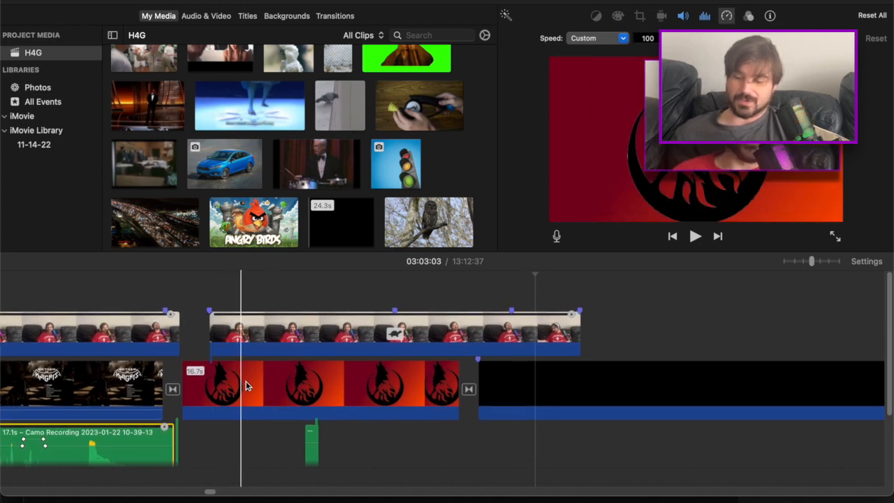